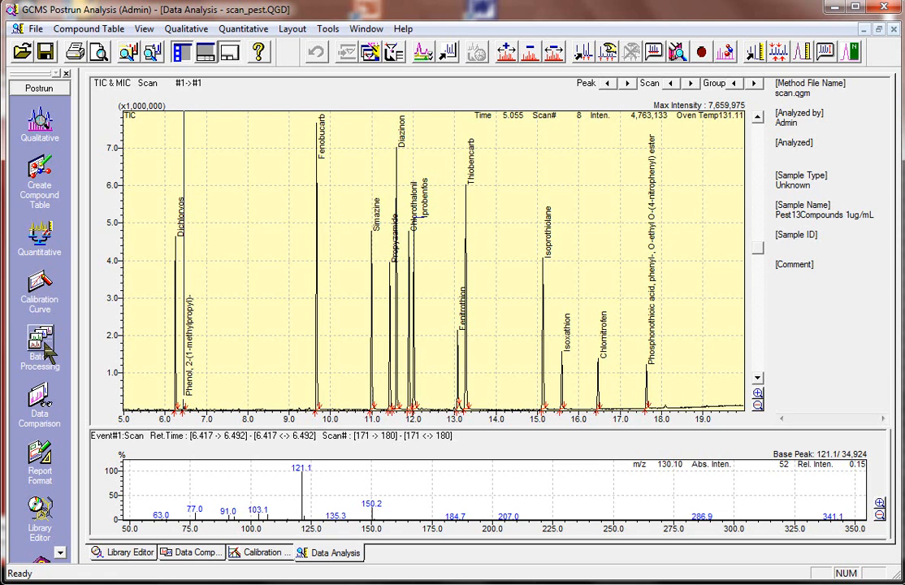
Open a data comparison and load alkane_30m.qgd and alkane_24m.qgd as overlaid chromatograms
{"action": "left_click", "coordinate": [41, 398]}
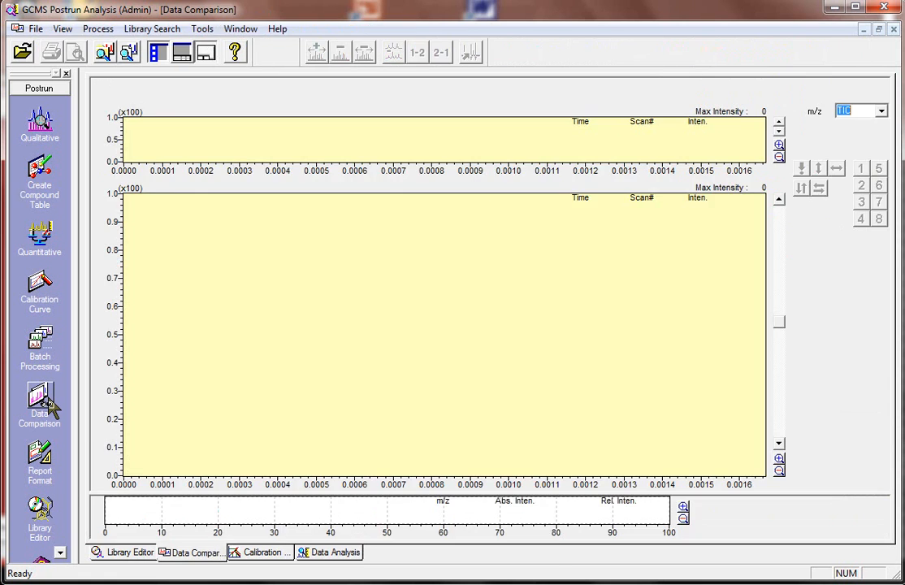
{"action": "left_click", "coordinate": [106, 56]}
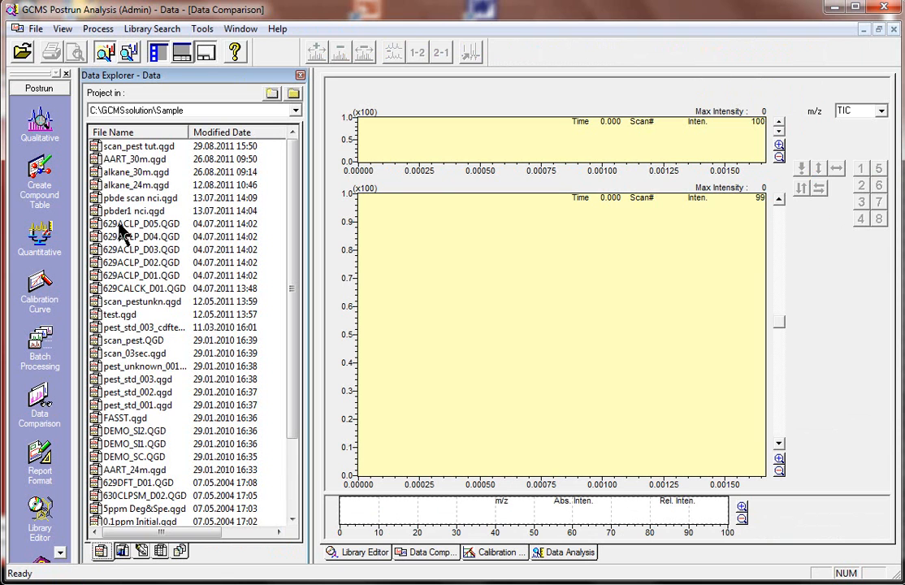
{"action": "left_click", "coordinate": [133, 173]}
{"action": "left_click_drag", "start_coordinate": [140, 177], "coordinate": [491, 323]}
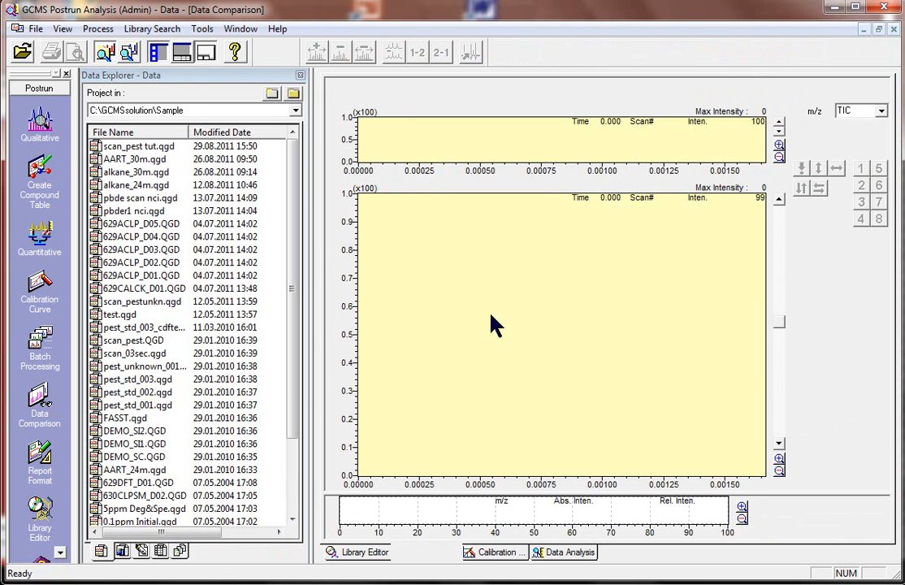
{"action": "left_click", "coordinate": [117, 185]}
{"action": "left_click_drag", "start_coordinate": [118, 185], "coordinate": [525, 357]}
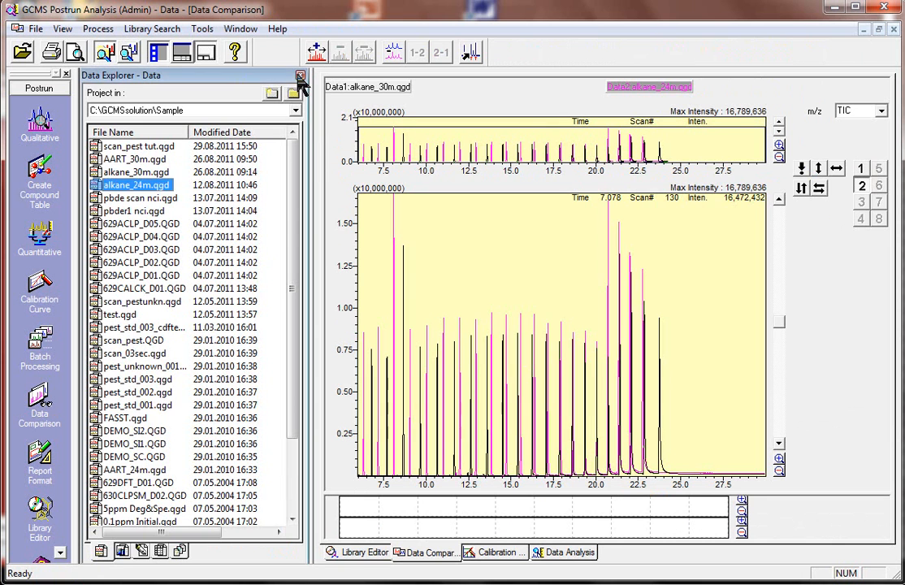
{"action": "left_click", "coordinate": [300, 74]}
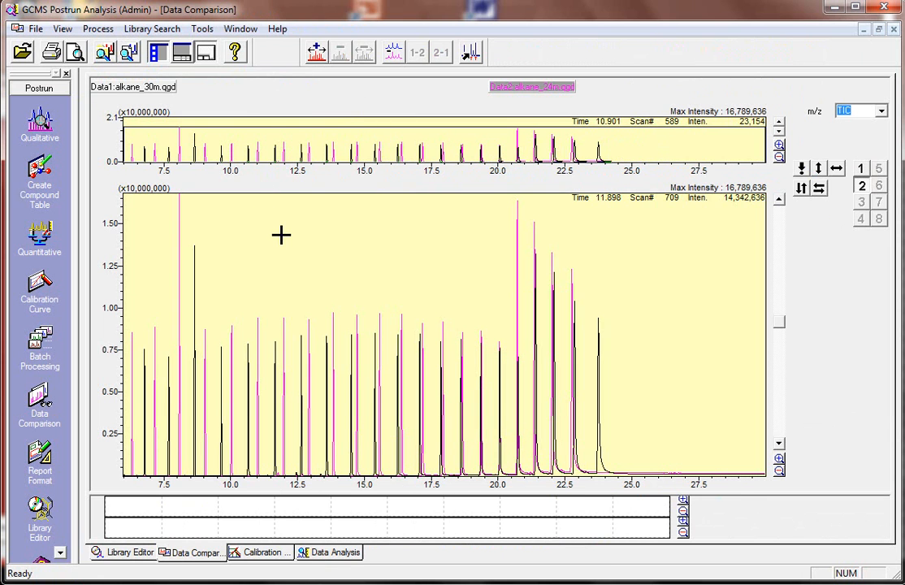
Display the spectra at about 14.51 min and shift the alkane_24m peak near 14.7 min onto the alkane_30m peak near 14.5 min
{"action": "left_click_drag", "start_coordinate": [355, 491], "coordinate": [351, 375]}
{"action": "left_click_drag", "start_coordinate": [336, 253], "coordinate": [373, 357]}
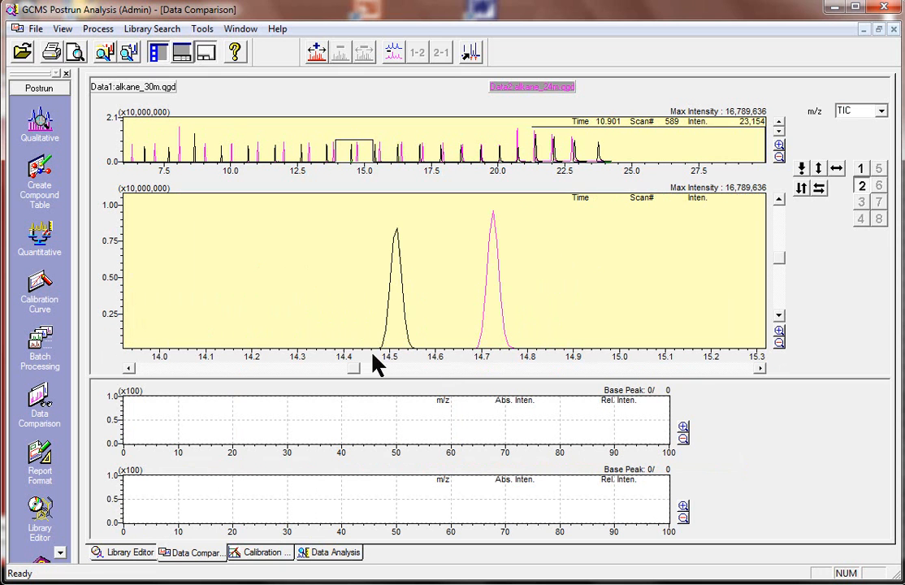
{"action": "left_click", "coordinate": [395, 313]}
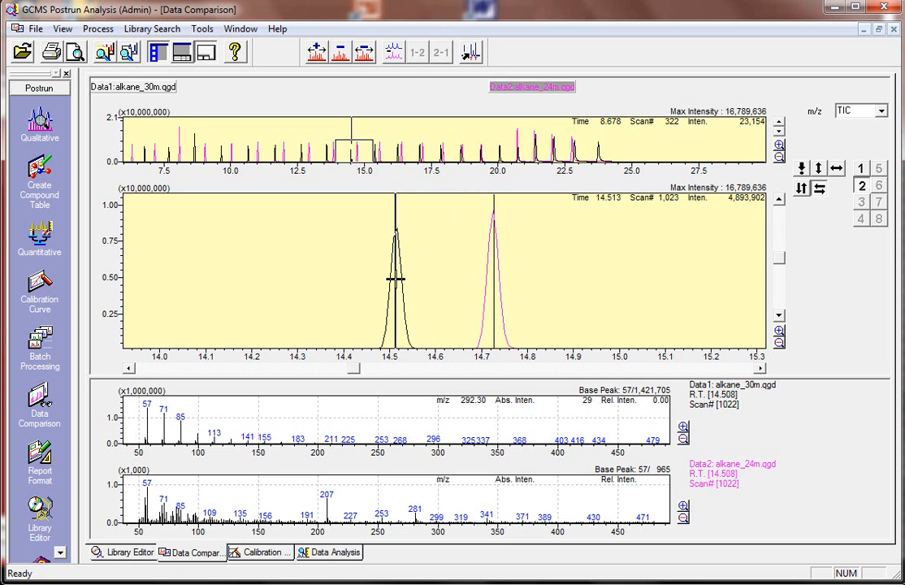
{"action": "left_click_drag", "start_coordinate": [494, 279], "coordinate": [396, 278]}
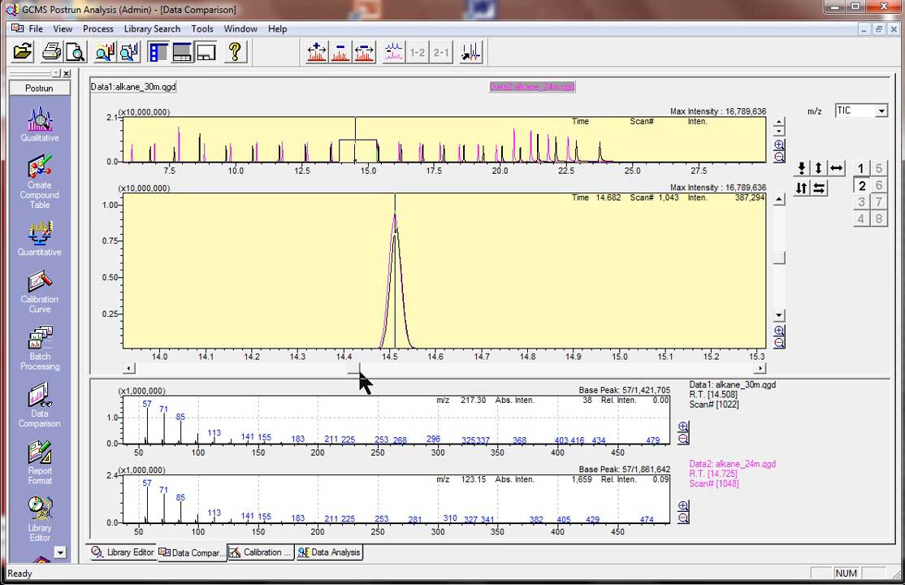
Average the spectra across the overlaid peak, about 14.49 to 14.53 min, and subtract the averaged background from about 14.35 to 14.72 min
{"action": "left_click", "coordinate": [316, 51]}
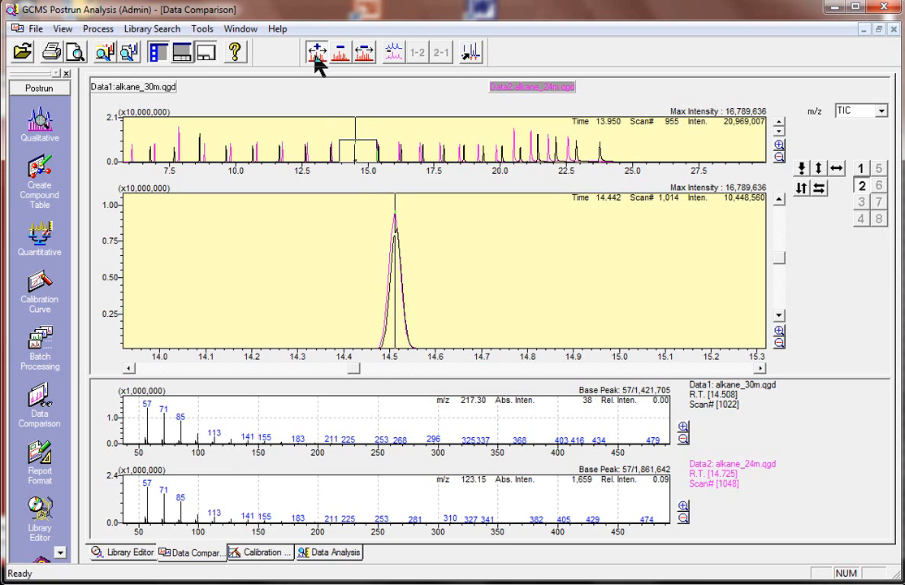
{"action": "left_click_drag", "start_coordinate": [387, 215], "coordinate": [404, 224]}
{"action": "left_click", "coordinate": [363, 55]}
{"action": "left_click_drag", "start_coordinate": [322, 244], "coordinate": [491, 255]}
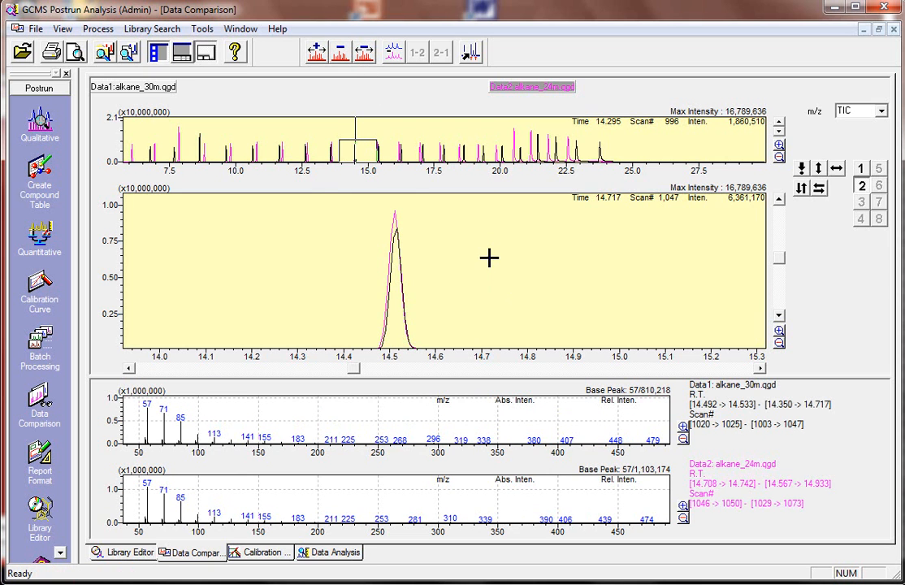
Run a similarity search on the alkane_30m spectrum and review the library hits
{"action": "right_click", "coordinate": [302, 414]}
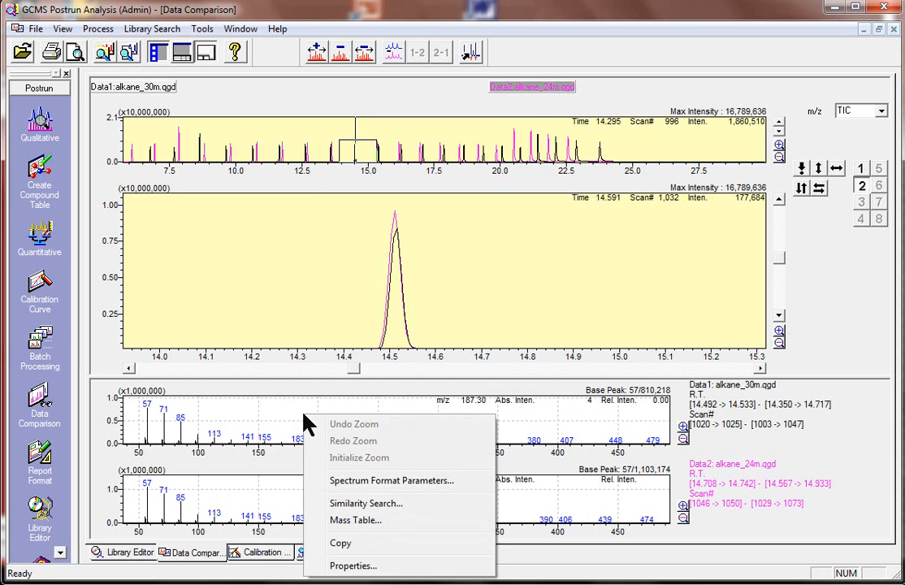
{"action": "left_click", "coordinate": [358, 504]}
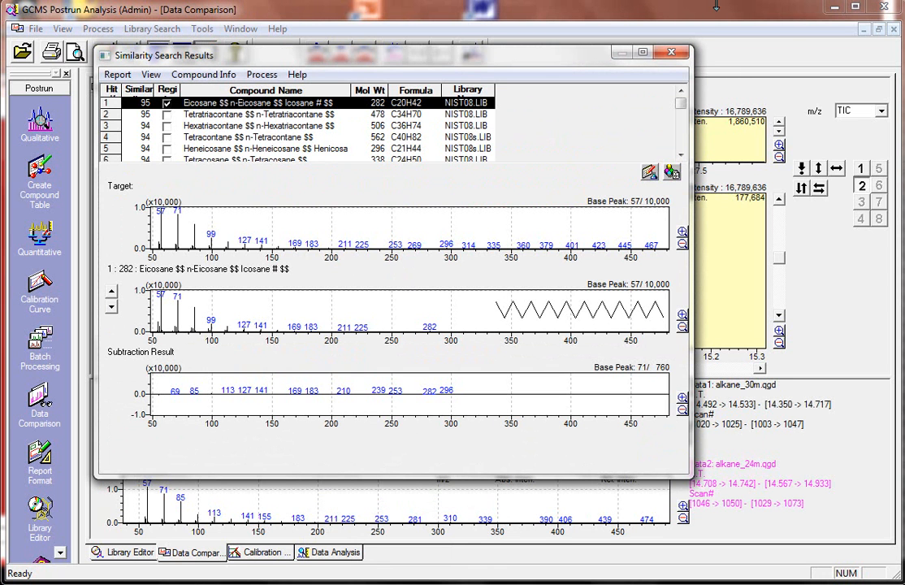
{"action": "left_click", "coordinate": [669, 54]}
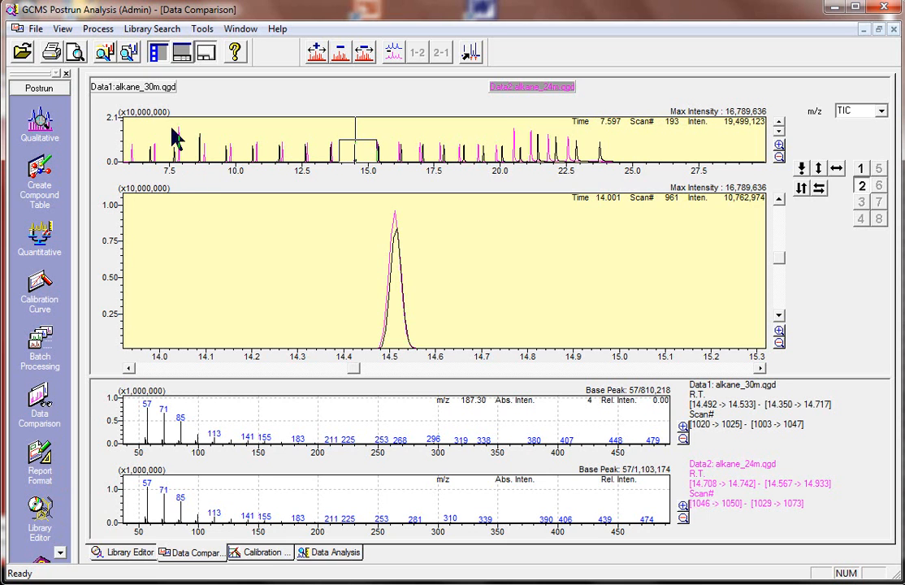
{"action": "left_click", "coordinate": [207, 52]}
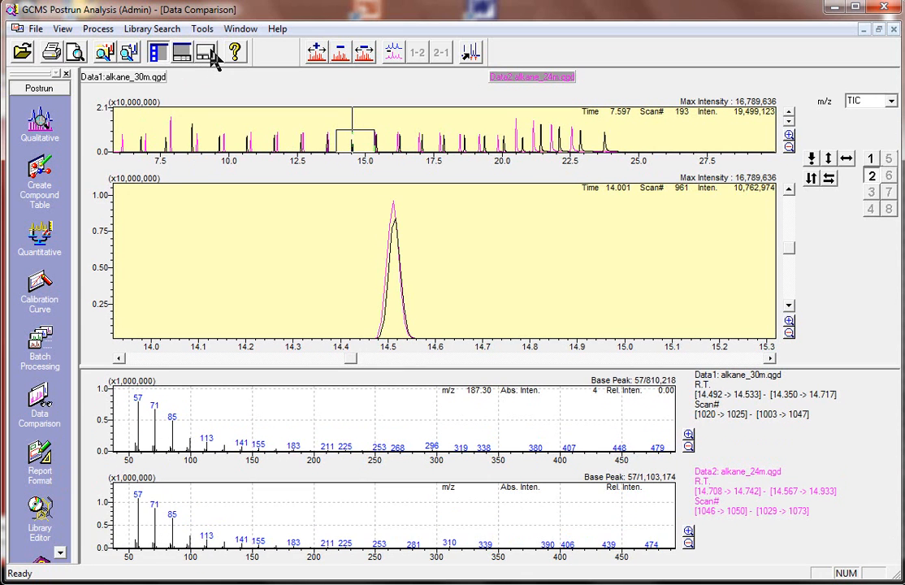
{"action": "left_click", "coordinate": [210, 55]}
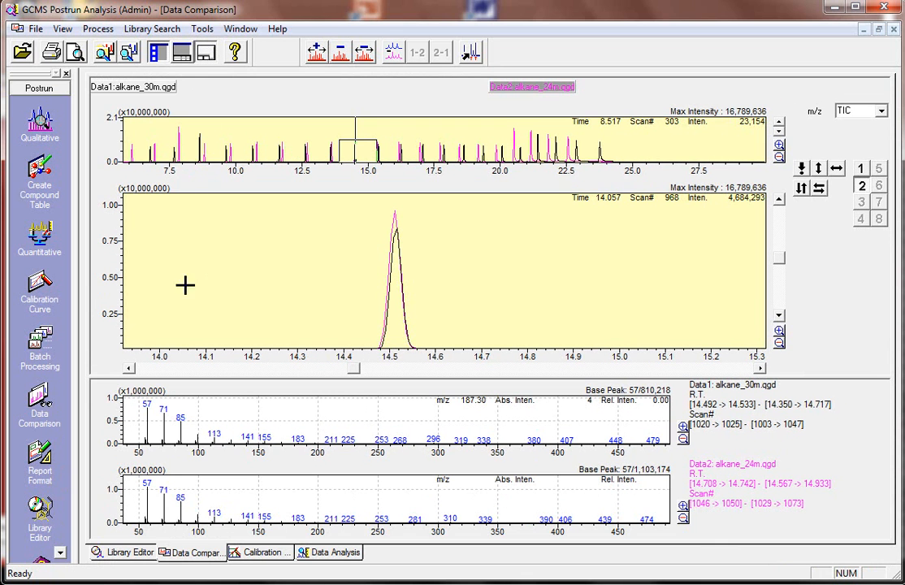
{"action": "left_click", "coordinate": [335, 553]}
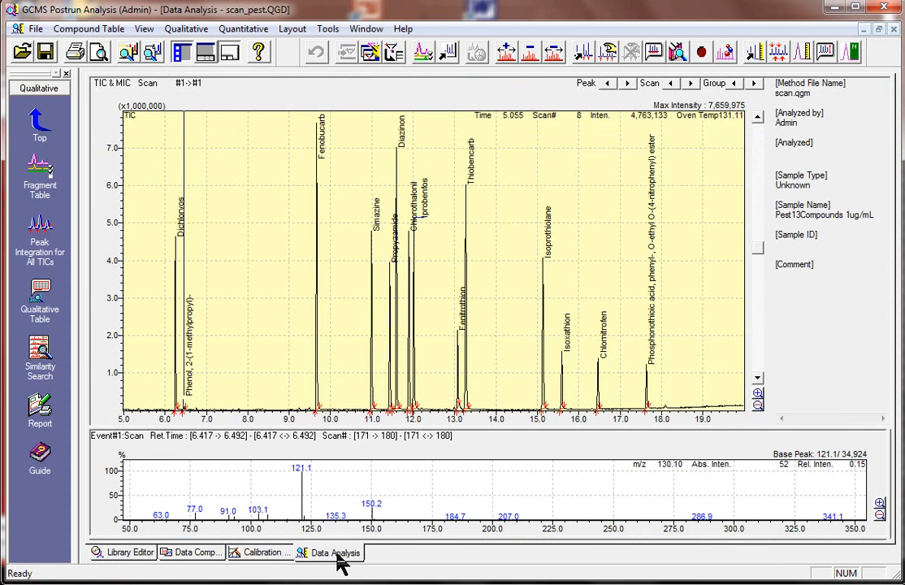
{"action": "left_click", "coordinate": [195, 553]}
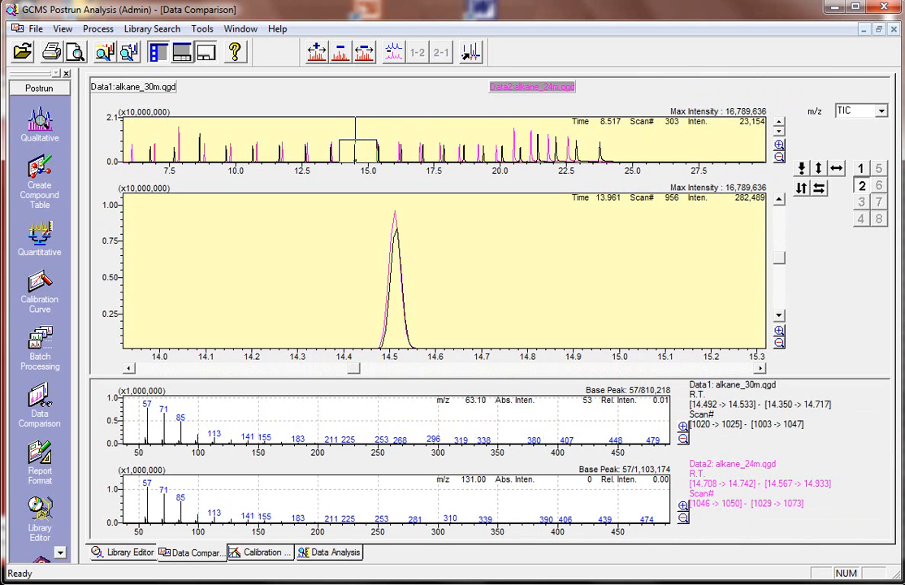
Return to the scan_pest.QGD data analysis and display the mass spectrum at about 8.4 min
{"action": "left_click", "coordinate": [325, 553]}
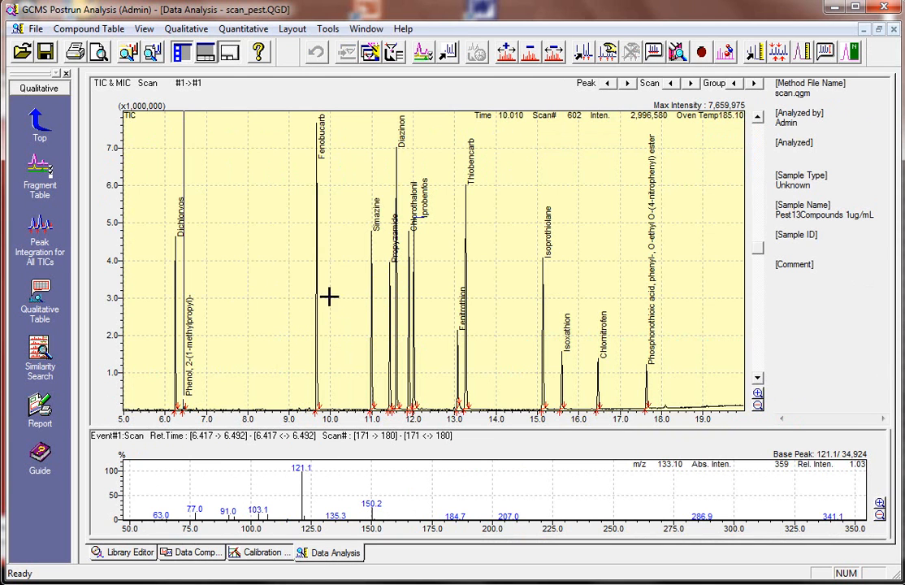
{"action": "left_click", "coordinate": [263, 300]}
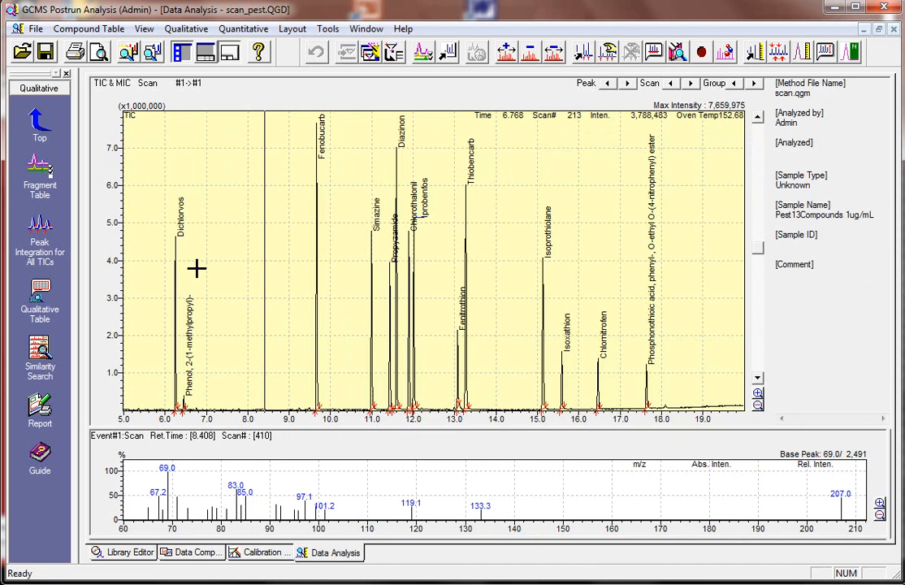
{"action": "left_click", "coordinate": [758, 378]}
{"action": "left_click", "coordinate": [758, 378]}
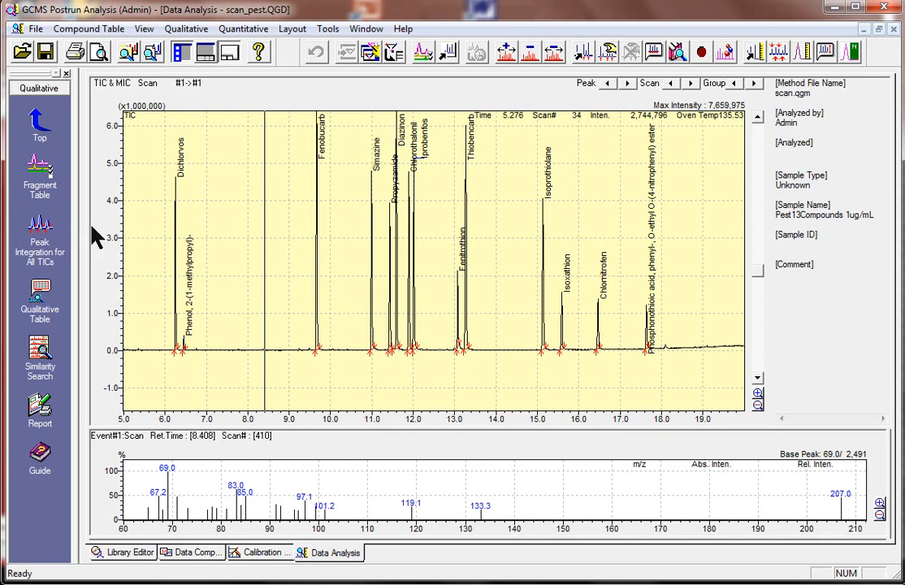
Add m/z 121 to the fragment table as a displayed trace with factor 5 and base shift enabled
{"action": "left_click", "coordinate": [41, 167]}
{"action": "left_click_drag", "start_coordinate": [183, 78], "coordinate": [322, 111]}
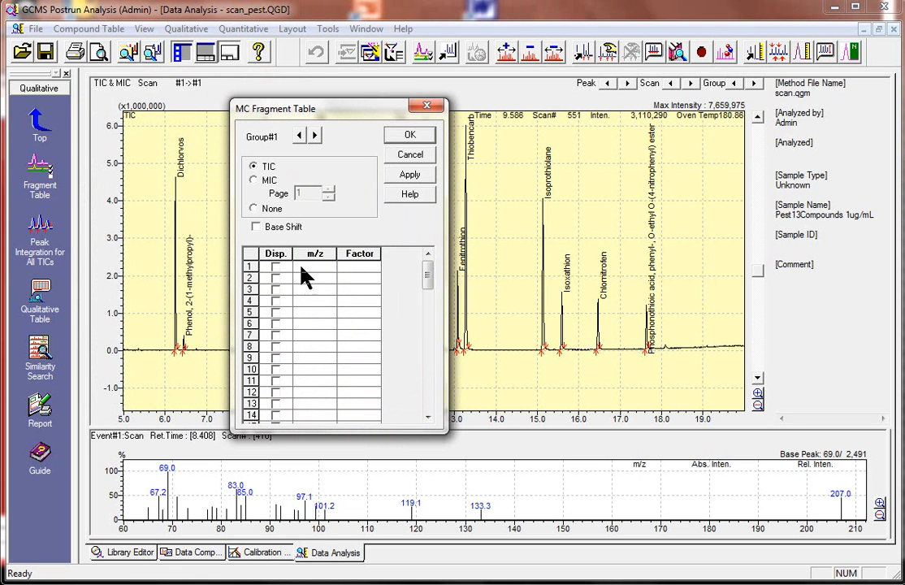
{"action": "type", "text": "121"}
{"action": "left_click", "coordinate": [277, 268]}
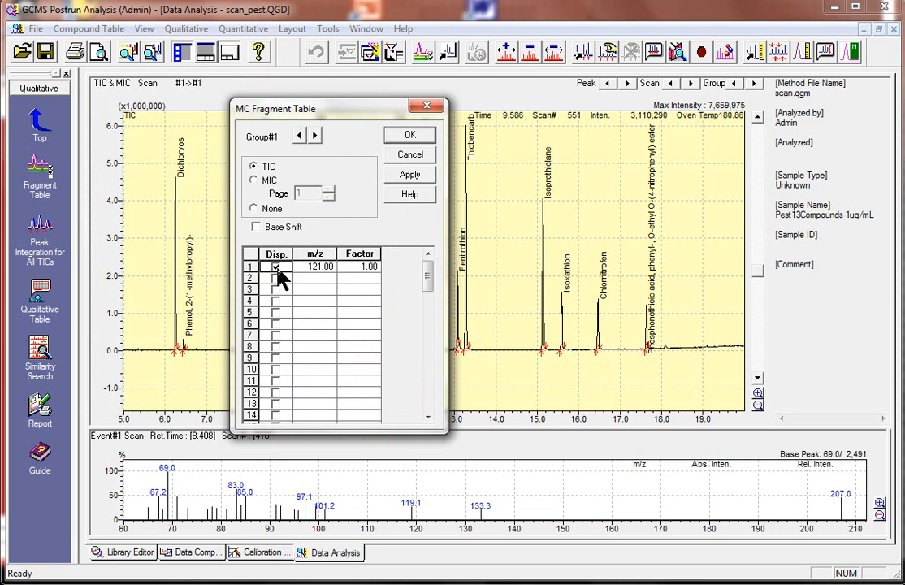
{"action": "left_click", "coordinate": [356, 268]}
{"action": "type", "text": "5"}
{"action": "left_click", "coordinate": [257, 227]}
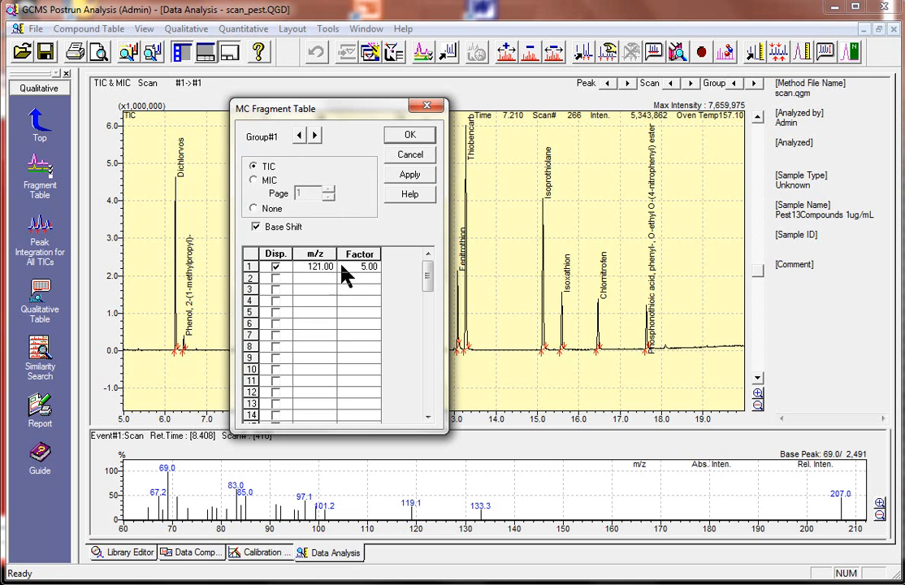
{"action": "left_click", "coordinate": [398, 135]}
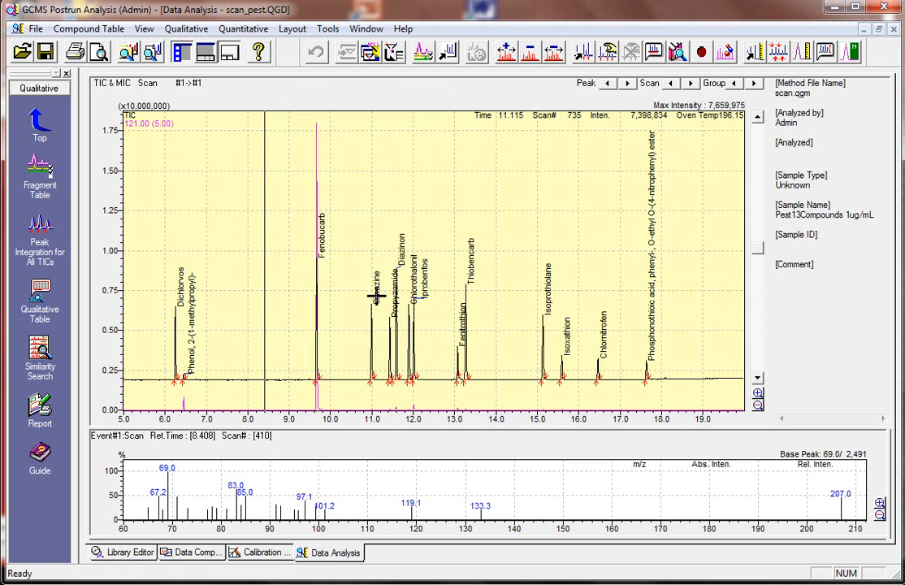
Inspect the m/z 121 trace at the Fenobucarb peak and display the peak's mass spectrum at about 9.66 min
{"action": "left_click", "coordinate": [757, 377]}
{"action": "left_click", "coordinate": [758, 377]}
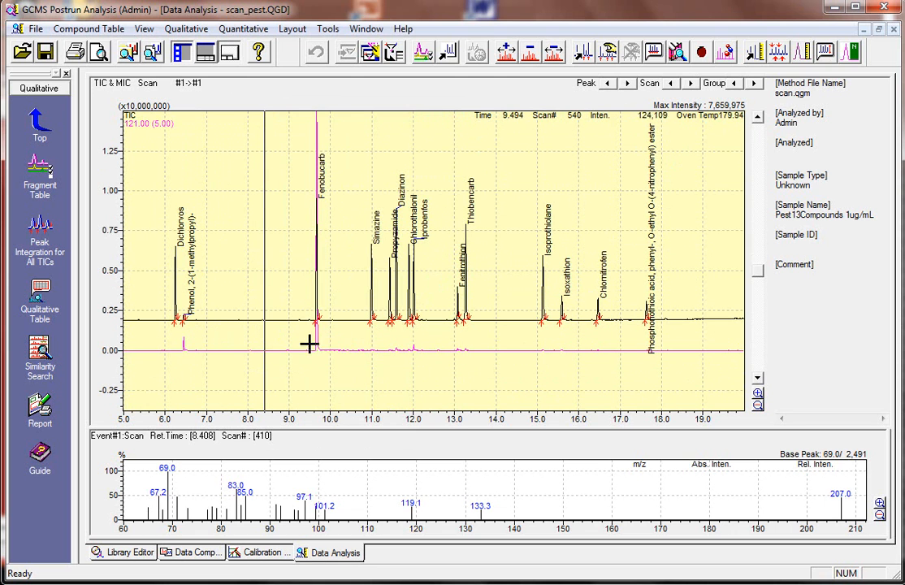
{"action": "left_click_drag", "start_coordinate": [284, 191], "coordinate": [365, 379]}
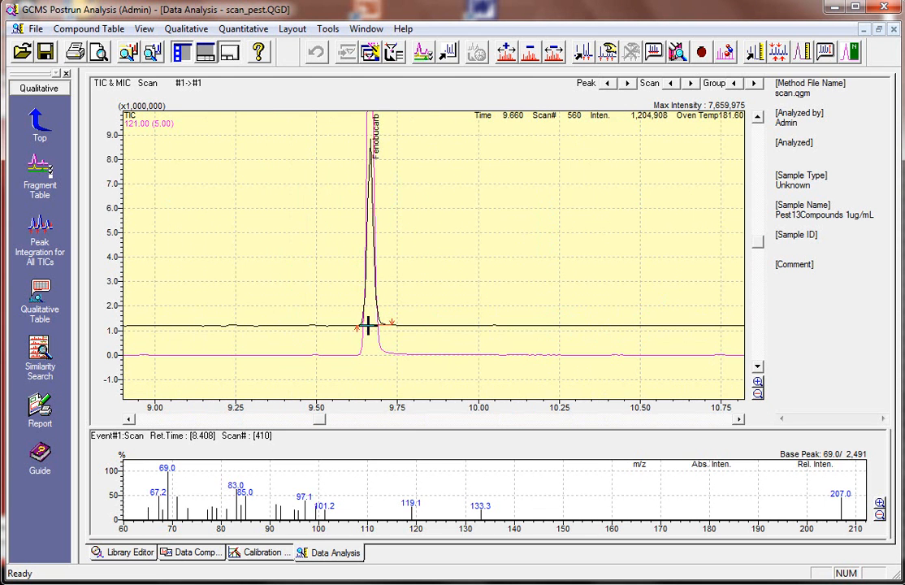
{"action": "left_click", "coordinate": [368, 325]}
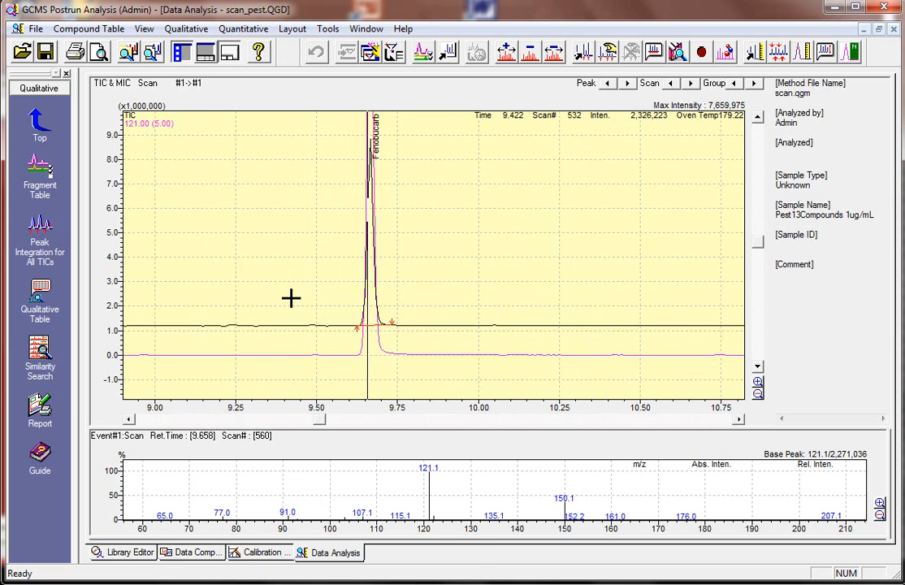
{"action": "right_click", "coordinate": [461, 295]}
{"action": "left_click", "coordinate": [497, 343]}
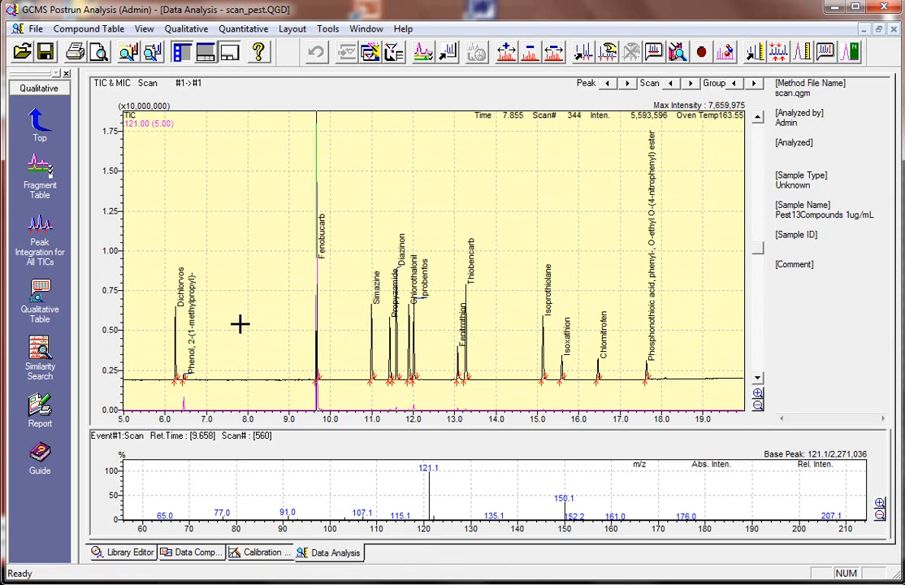
Display the Simazine peak's mass spectrum at about 10.99 min and add its m/z 201.05 ion as a chromatogram trace
{"action": "left_click_drag", "start_coordinate": [355, 317], "coordinate": [402, 390]}
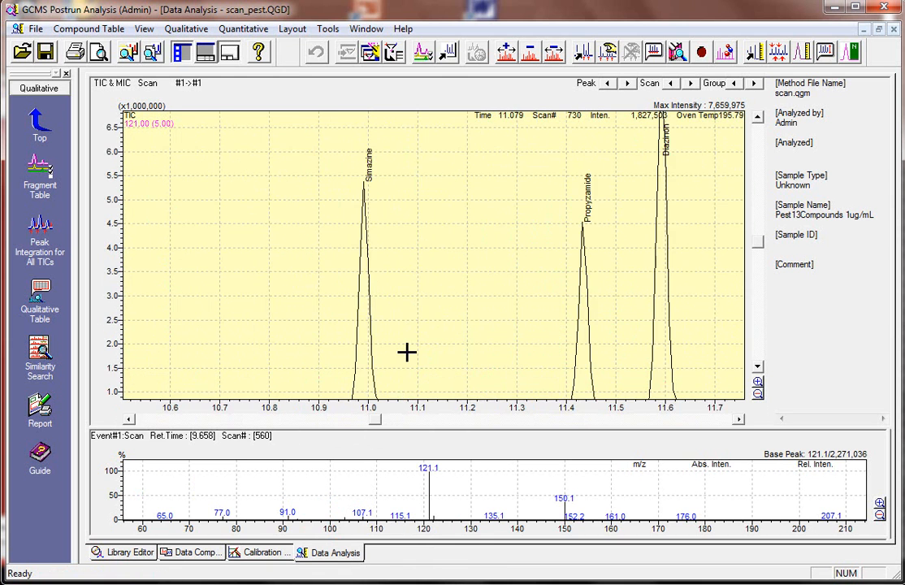
{"action": "double_click", "coordinate": [366, 343]}
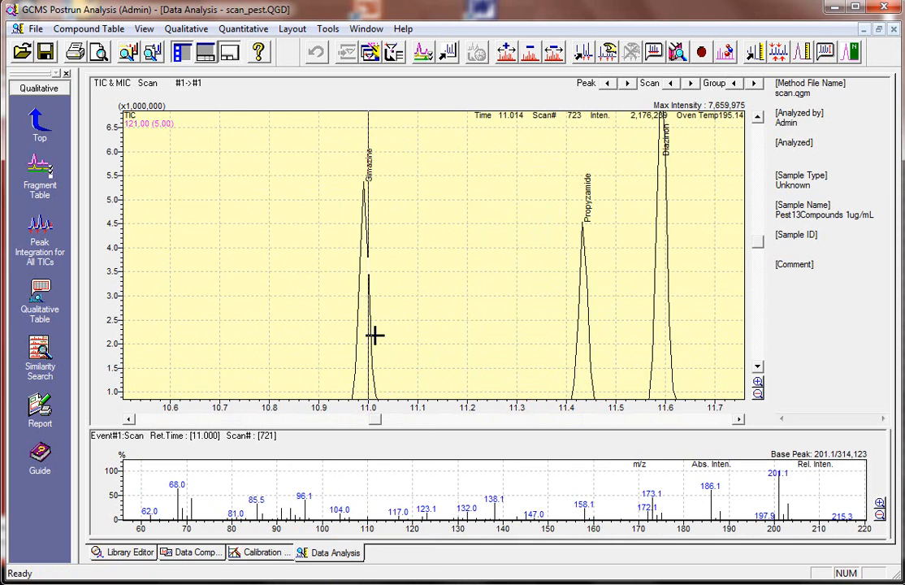
{"action": "double_click", "coordinate": [362, 346]}
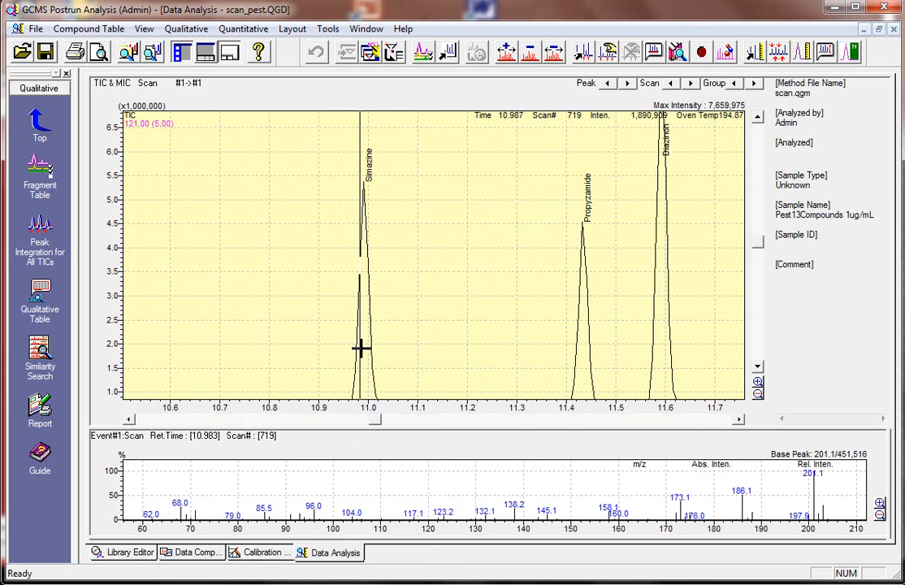
{"action": "double_click", "coordinate": [363, 344]}
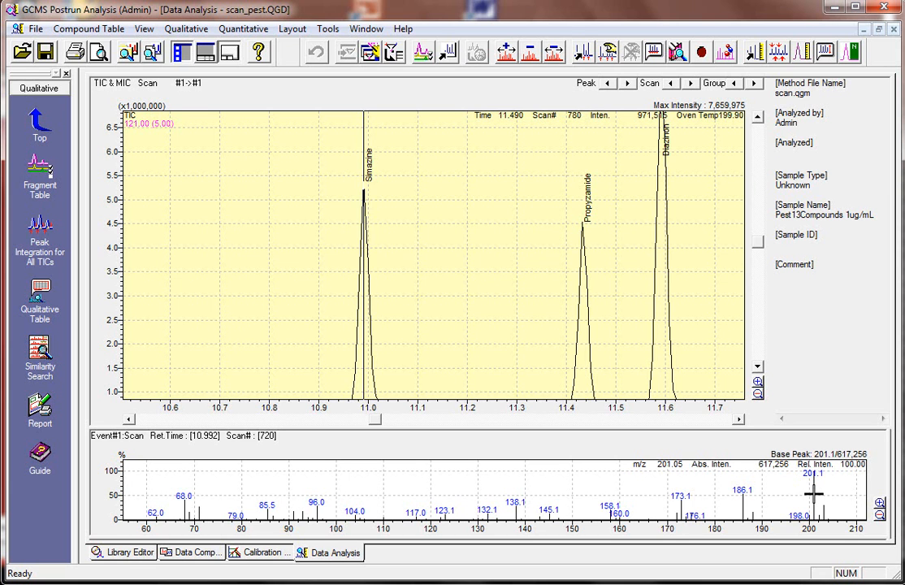
{"action": "double_click", "coordinate": [813, 493]}
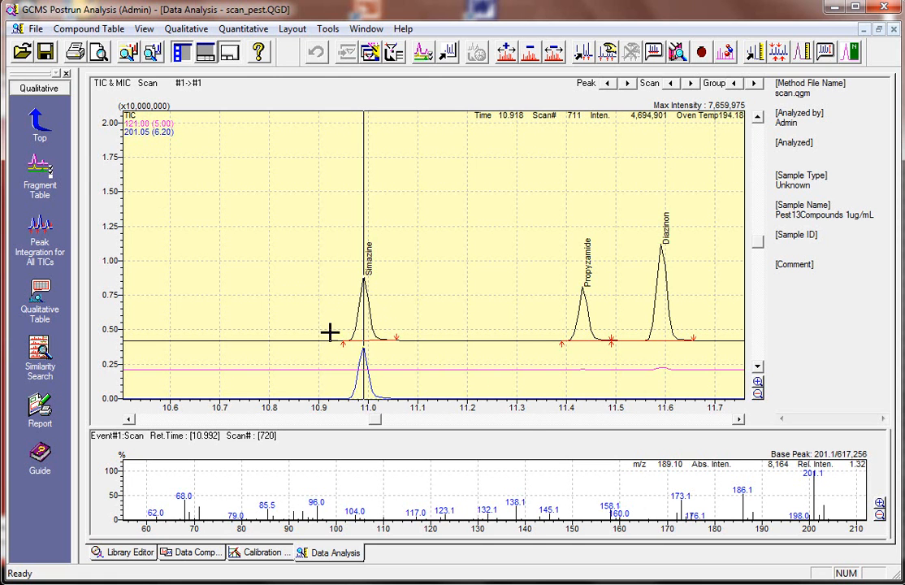
{"action": "right_click", "coordinate": [348, 298]}
{"action": "left_click", "coordinate": [363, 343]}
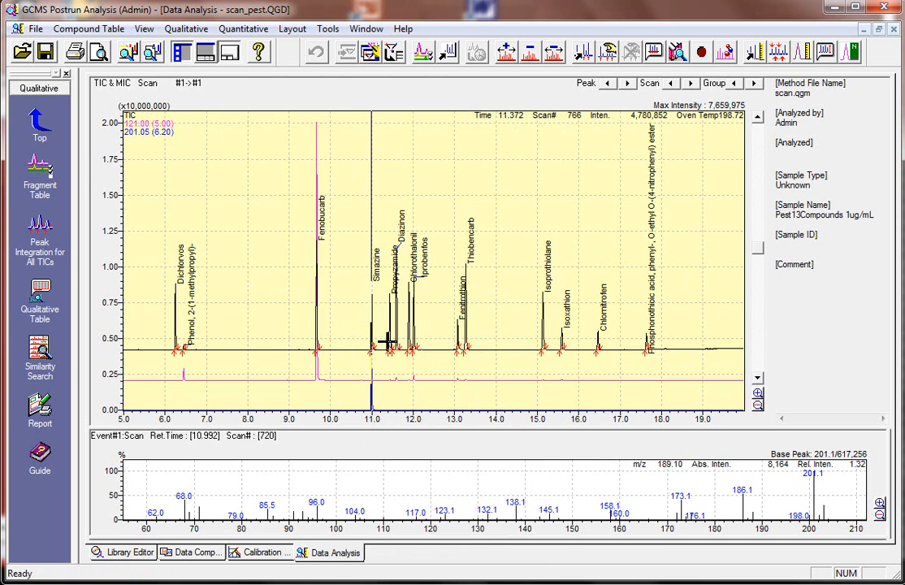